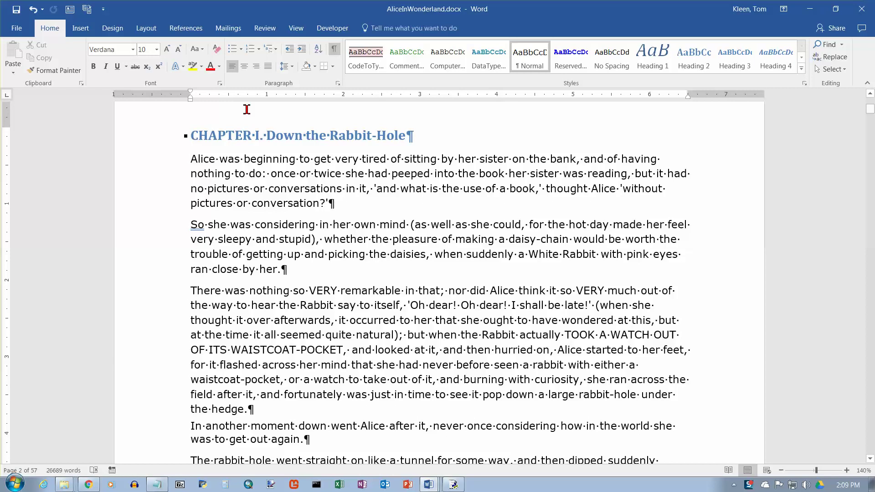
# Switch to the Layout tab to show the margin and paragraph indent settings
pyautogui.click(146, 29)
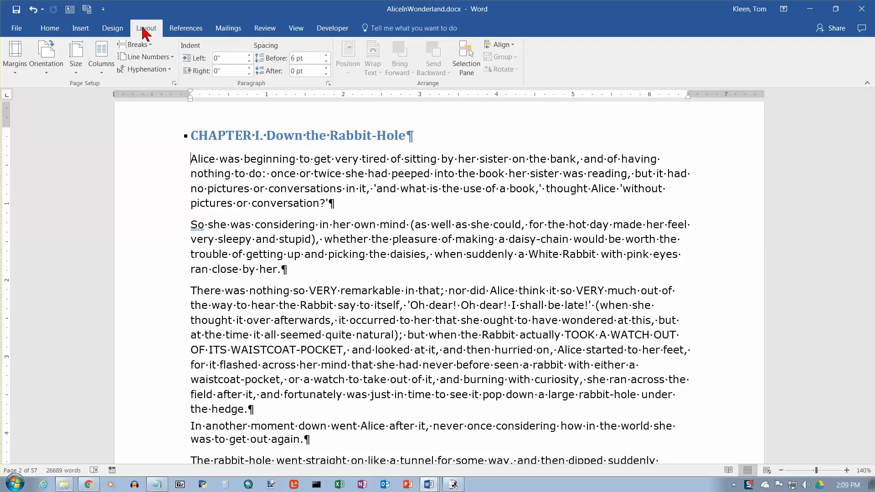
pyautogui.click(16, 64)
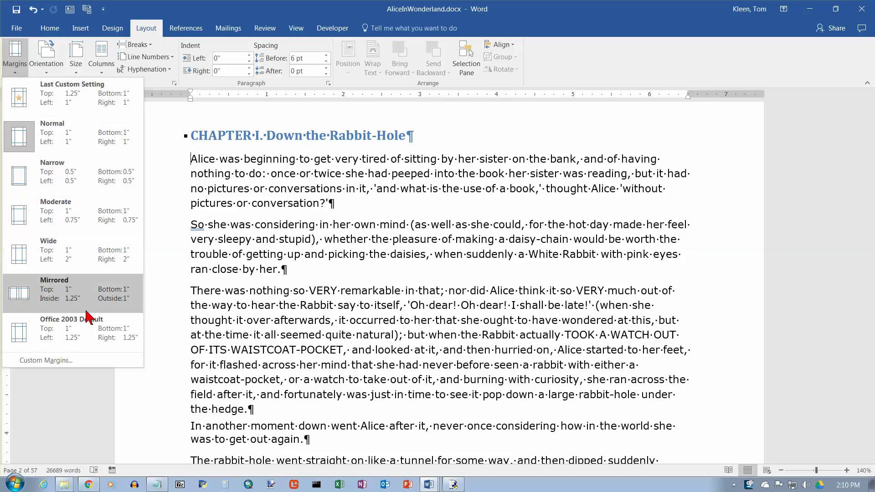
pyautogui.click(59, 362)
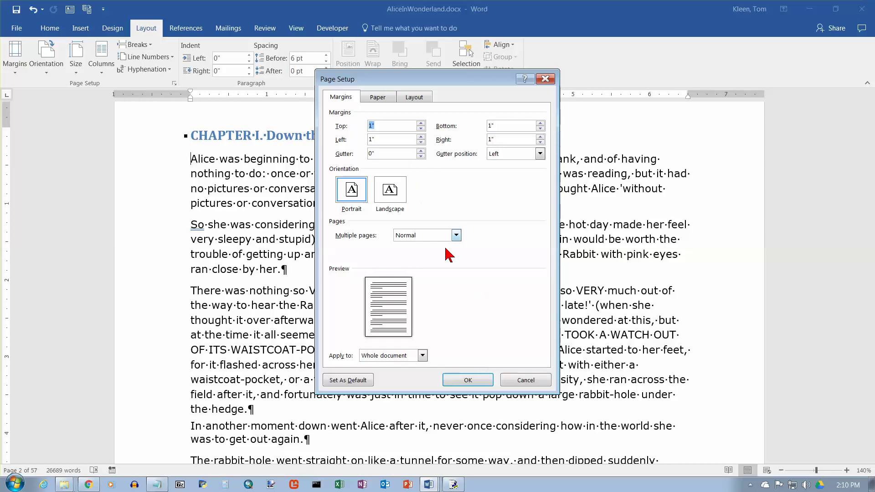
pyautogui.click(526, 380)
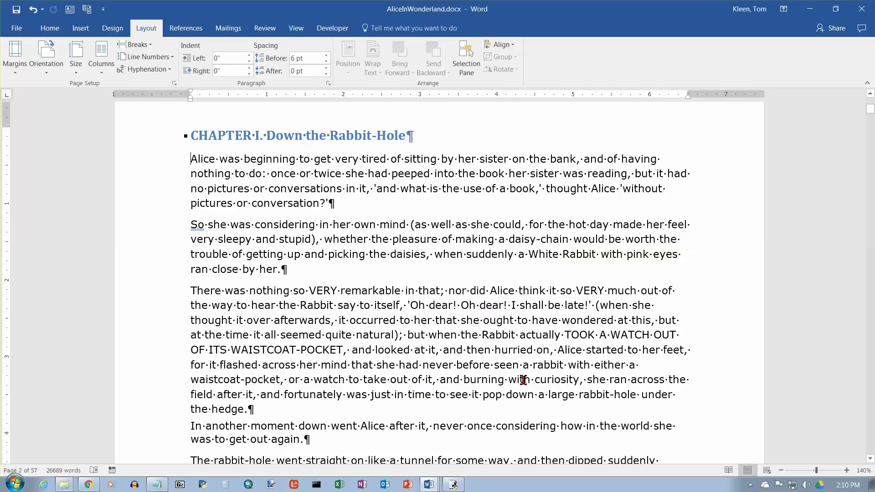
pyautogui.click(15, 56)
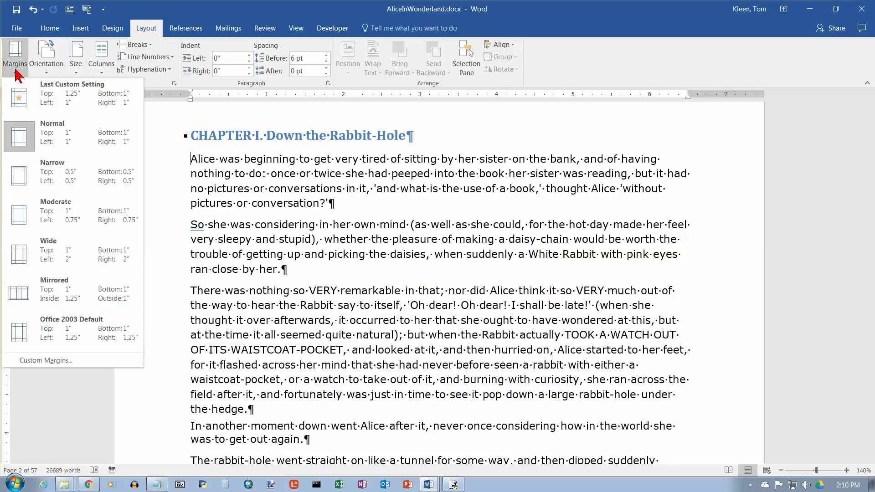
pyautogui.click(228, 162)
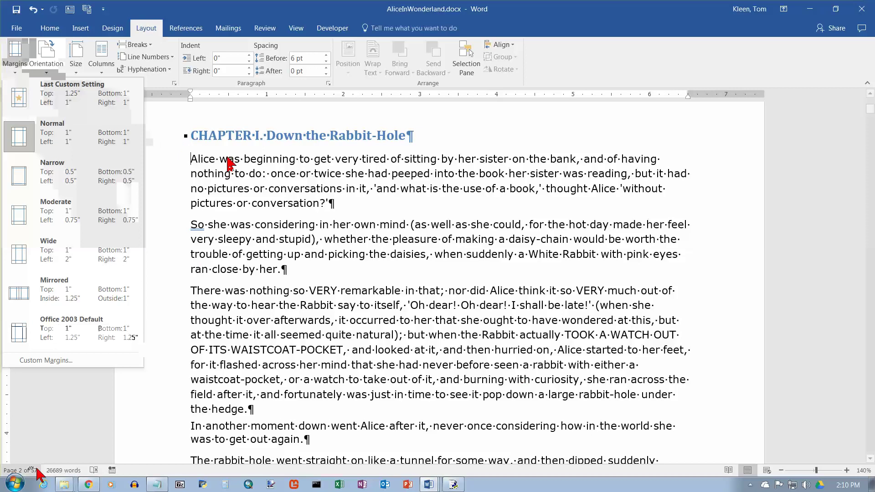
pyautogui.click(13, 72)
pyautogui.click(15, 73)
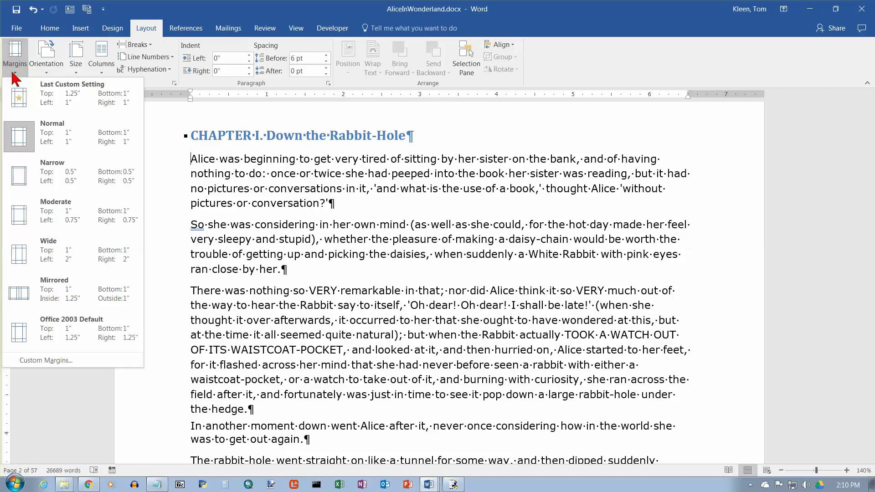
pyautogui.click(40, 187)
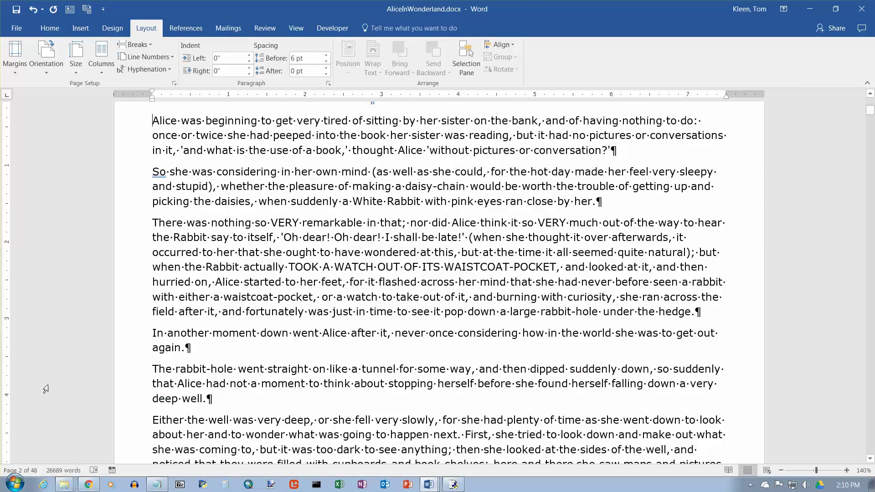
pyautogui.click(34, 11)
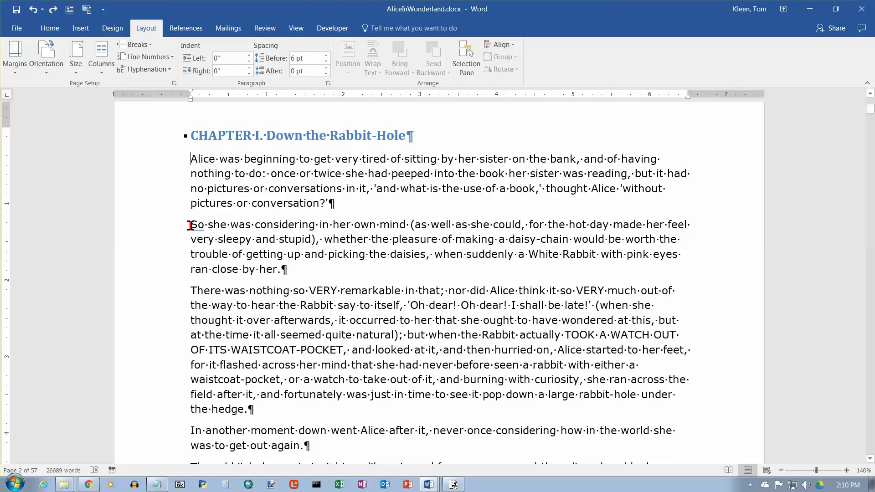
pyautogui.moveTo(190, 226); pyautogui.dragTo(283, 409)
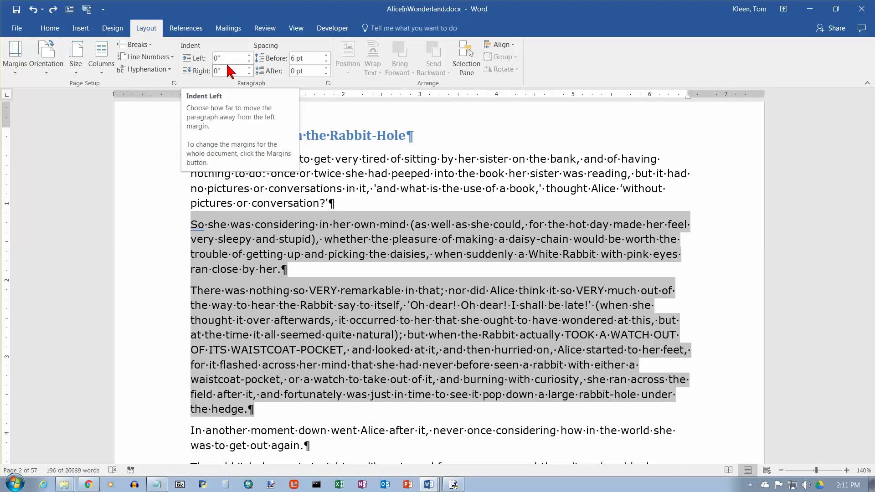
pyautogui.click(249, 56)
pyautogui.click(249, 56)
pyautogui.click(249, 55)
pyautogui.click(250, 55)
pyautogui.click(250, 55)
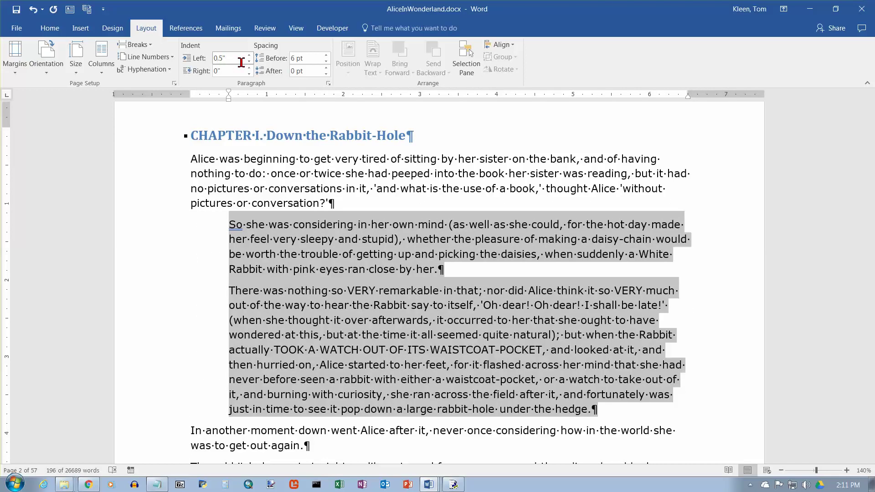
pyautogui.click(249, 68)
pyautogui.click(249, 68)
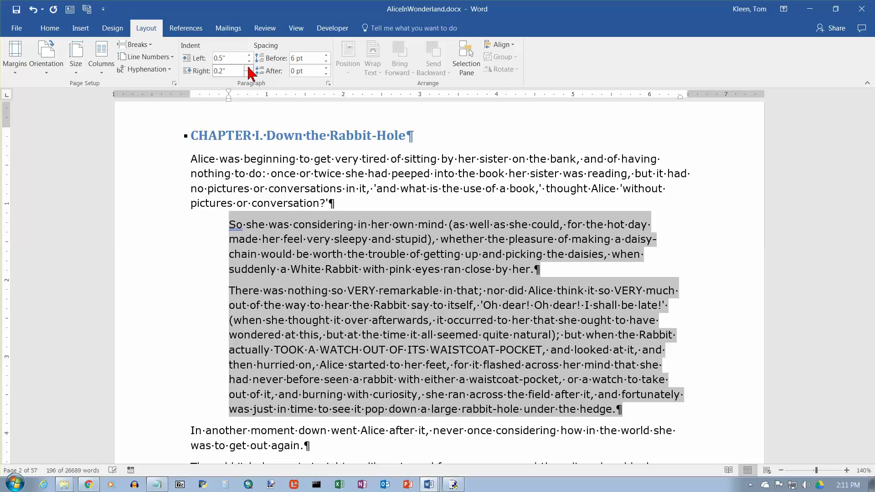
pyautogui.click(250, 68)
pyautogui.click(249, 68)
pyautogui.click(249, 67)
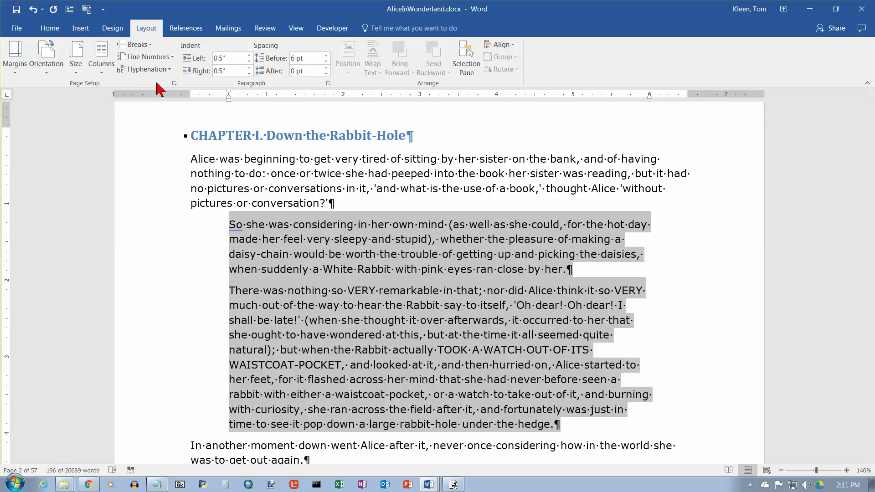
pyautogui.click(33, 10)
pyautogui.click(33, 10)
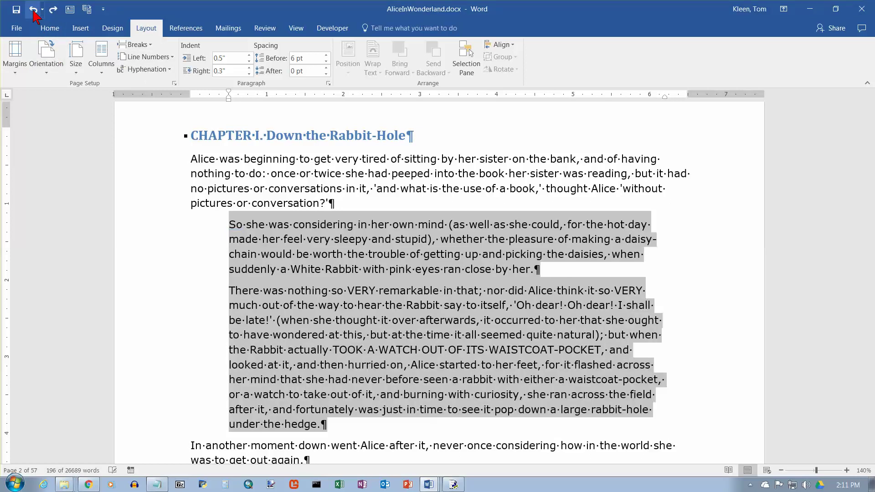
pyautogui.click(33, 10)
pyautogui.click(34, 10)
pyautogui.click(33, 11)
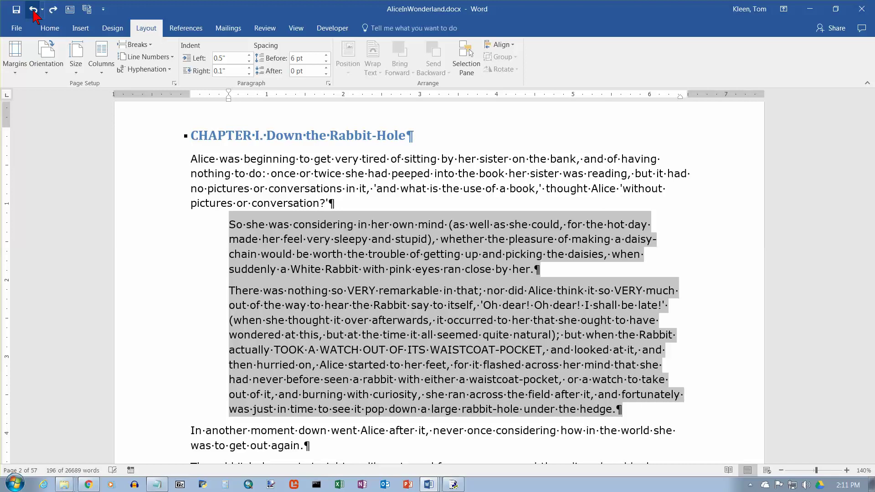
pyautogui.click(34, 10)
pyautogui.click(33, 10)
pyautogui.click(33, 10)
pyautogui.click(33, 10)
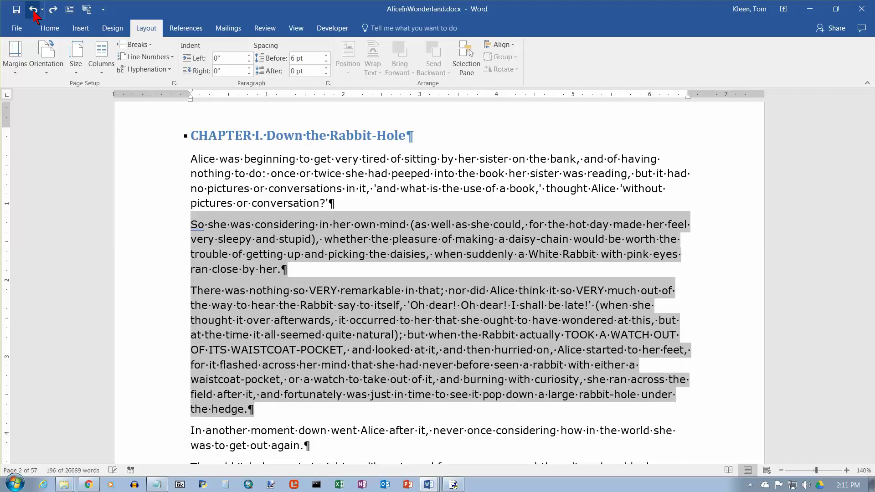
pyautogui.click(33, 10)
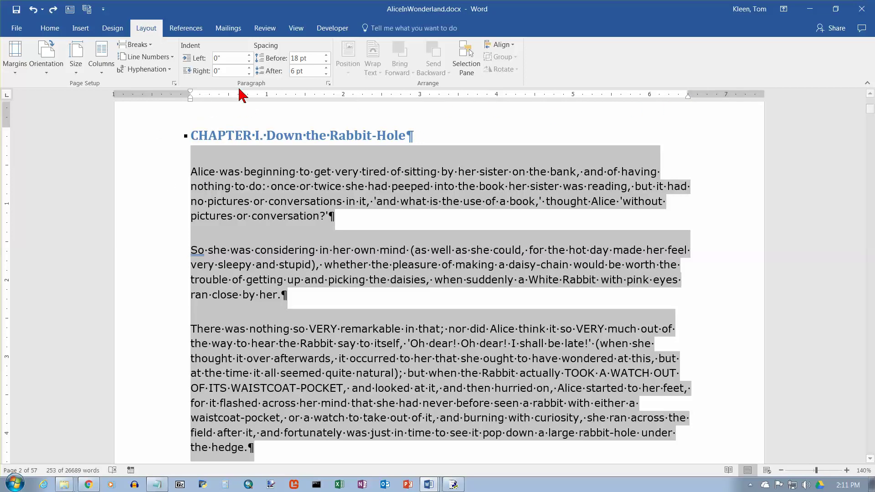
# Step the Left indent up to 0.5" with the spin arrows, then back down to 0"
pyautogui.click(249, 55)
pyautogui.click(249, 55)
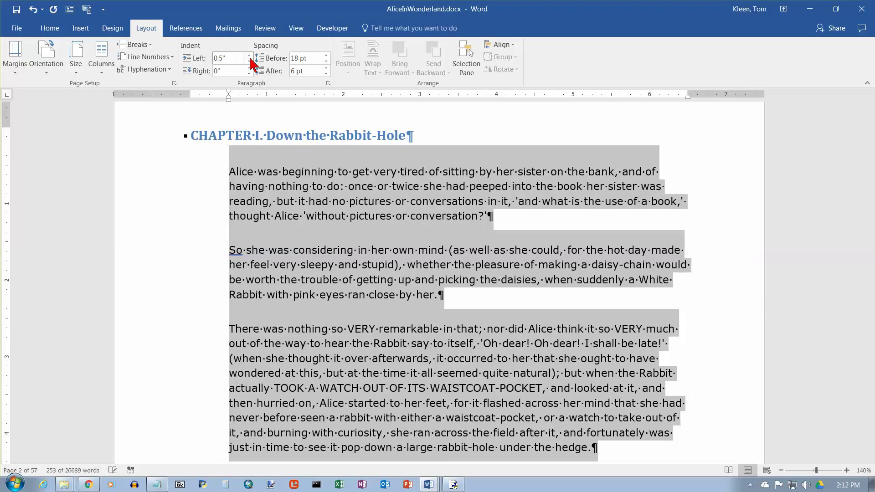
pyautogui.click(249, 55)
pyautogui.click(249, 55)
pyautogui.click(248, 61)
pyautogui.click(248, 61)
pyautogui.click(248, 62)
pyautogui.click(248, 61)
pyautogui.click(248, 62)
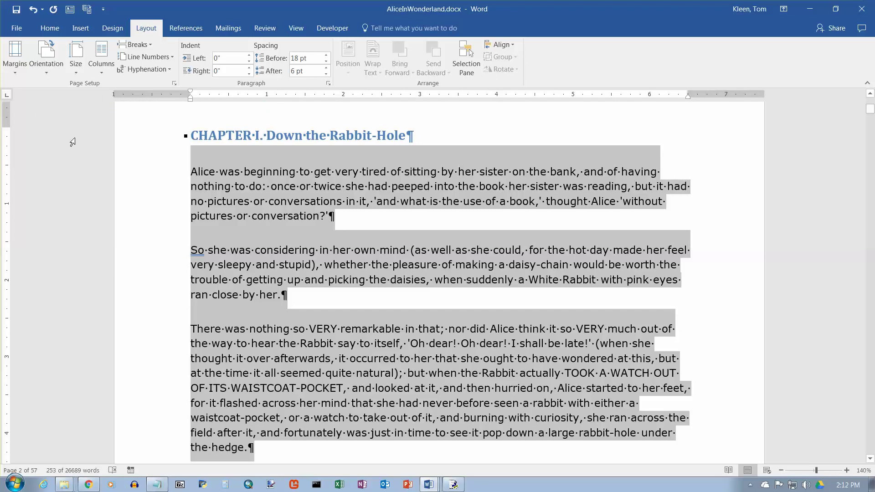
# On the View tab, toggle Ruler, Gridlines and Navigation Pane off and on, keeping only the ruler shown
pyautogui.click(297, 29)
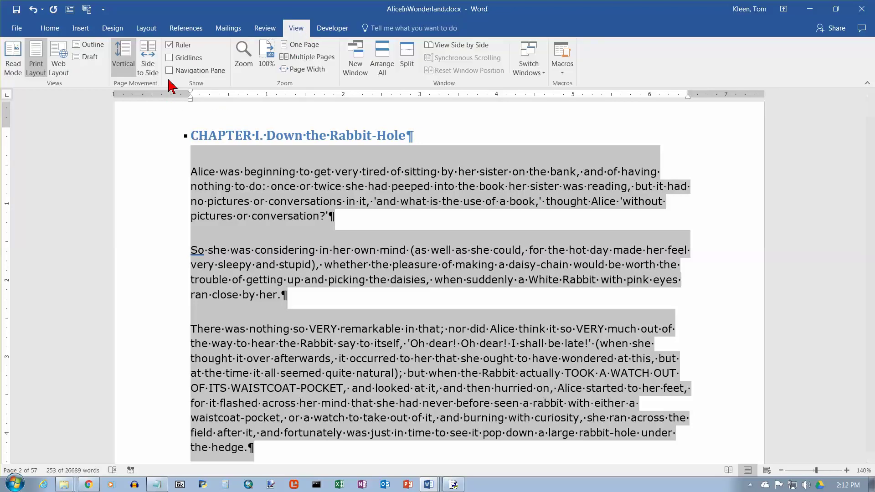
pyautogui.click(170, 46)
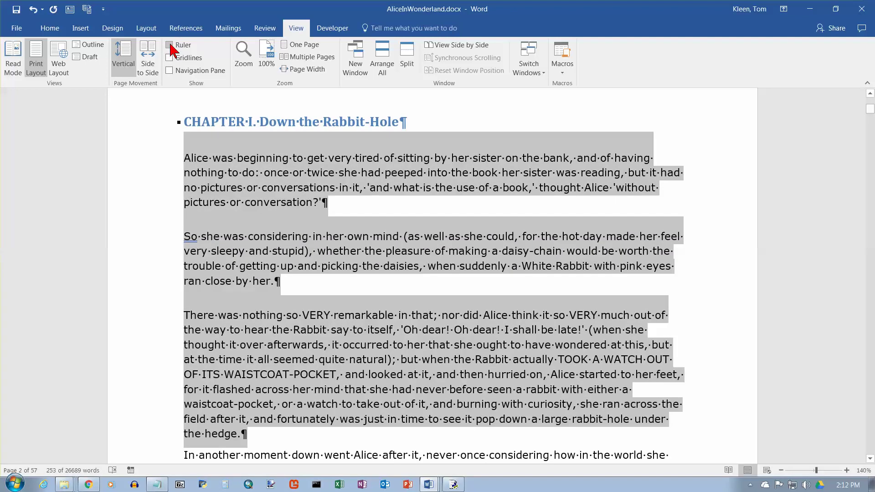
pyautogui.click(171, 46)
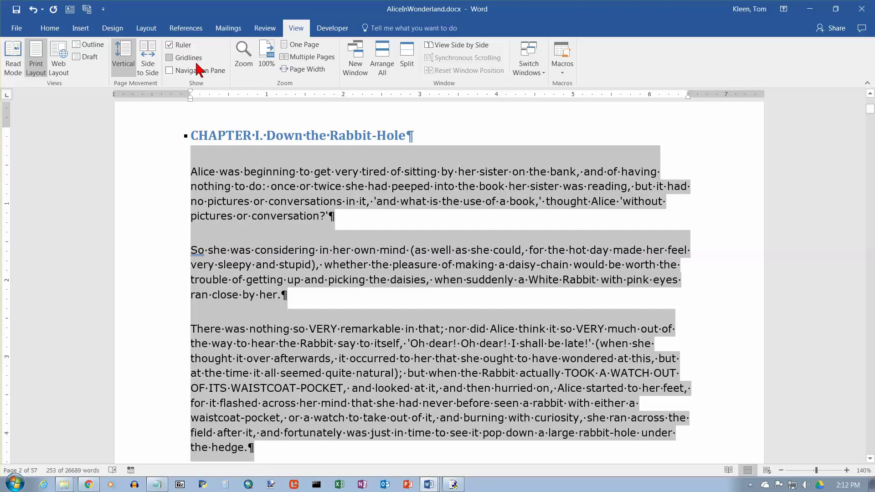
pyautogui.click(170, 58)
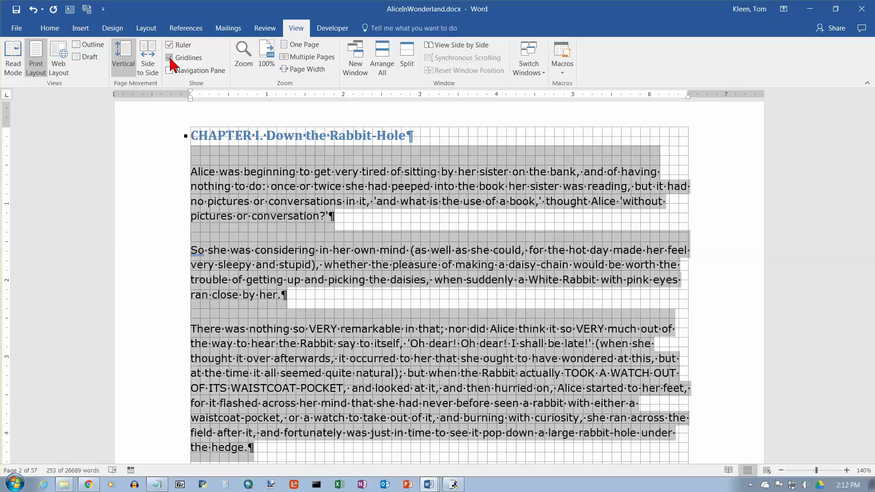
pyautogui.click(170, 58)
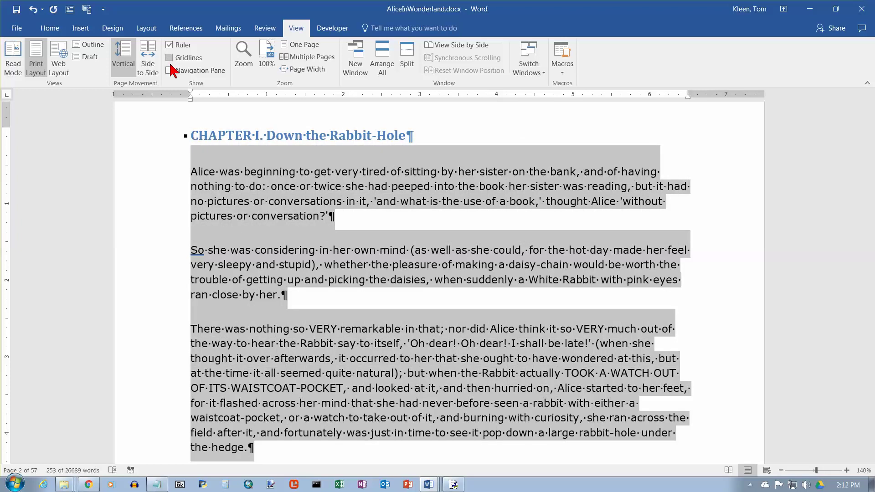
pyautogui.click(170, 70)
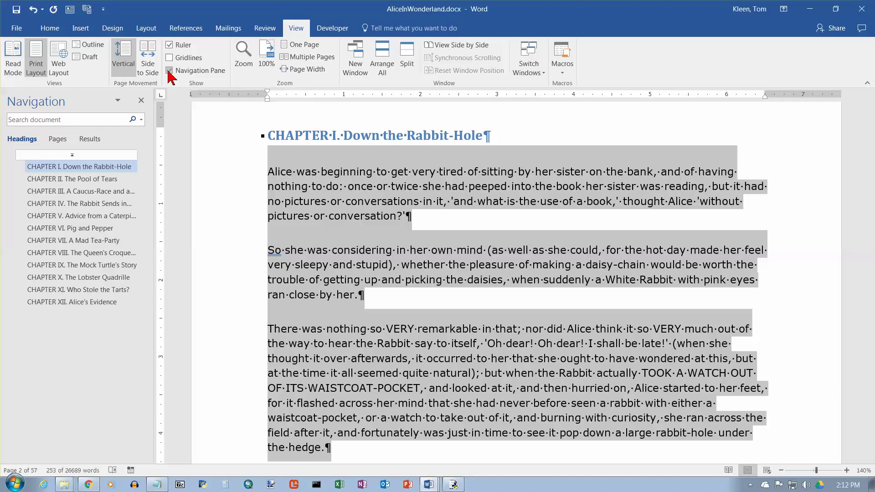
pyautogui.click(169, 70)
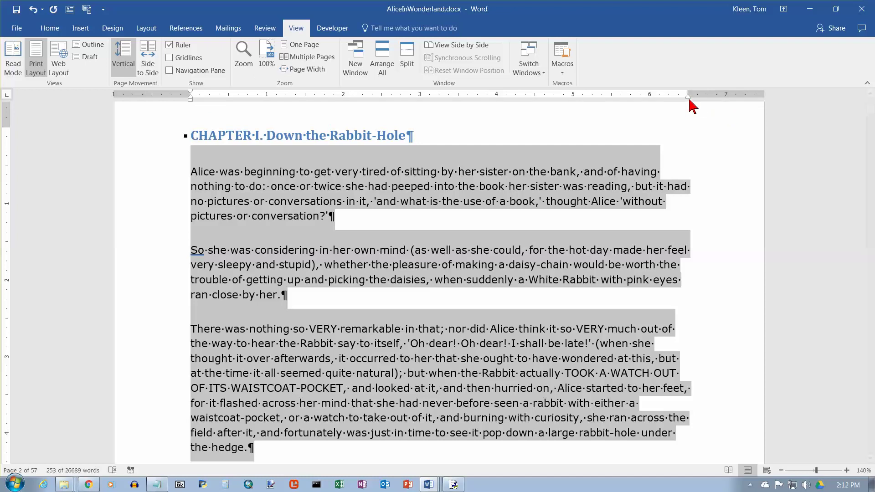
# Pull the right indent marker in to about 5.5" for the three opening paragraphs
pyautogui.moveTo(689, 96); pyautogui.dragTo(613, 97)
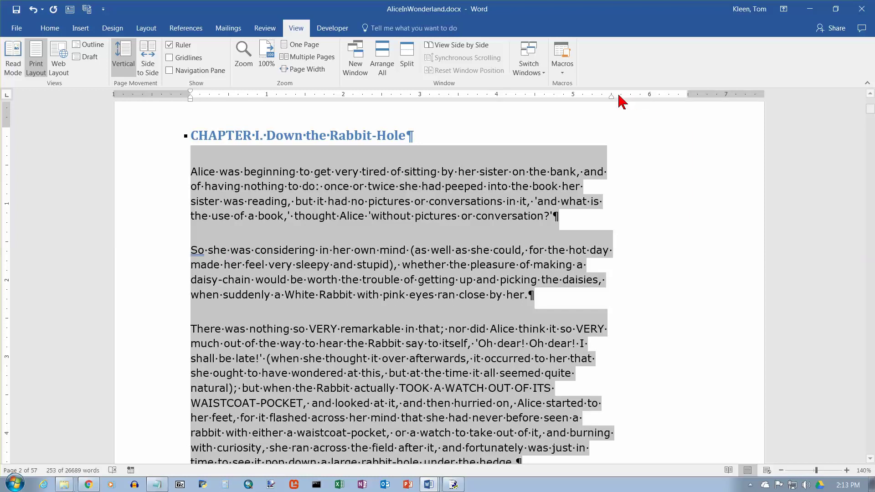
pyautogui.scroll(-3, 621, 98)
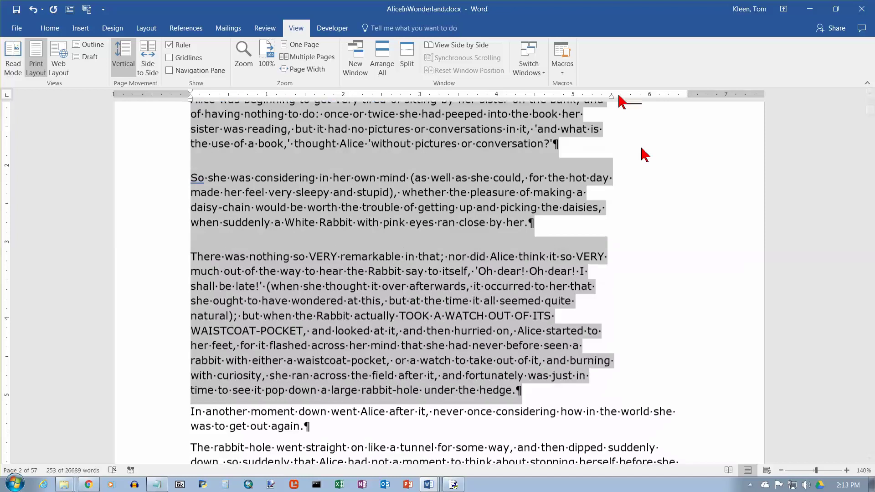
pyautogui.hotkey('ctrl', 'space')
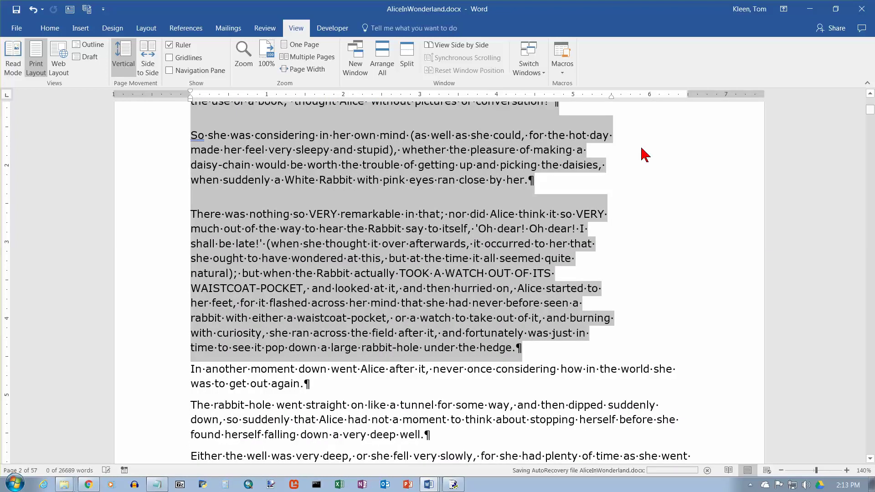
# Drag the Right Indent marker back out to the margin so the paragraphs wrap at full width
pyautogui.scroll(2, 644, 155)
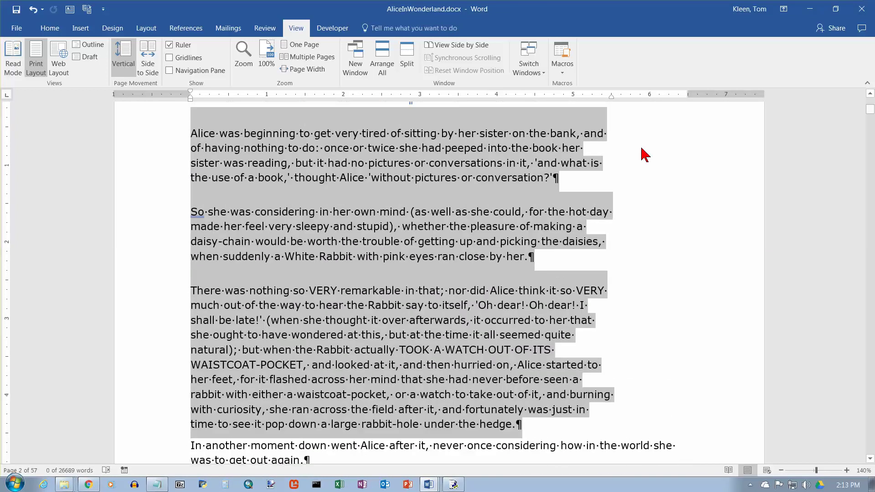
pyautogui.keyDown('ctrl'); pyautogui.scroll(-3, 642, 155); pyautogui.keyUp('ctrl')
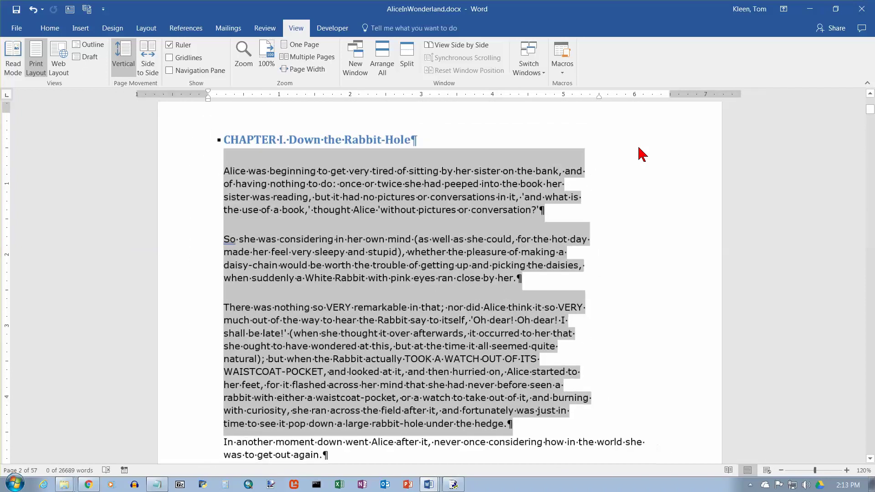
pyautogui.scroll(-2, 639, 150)
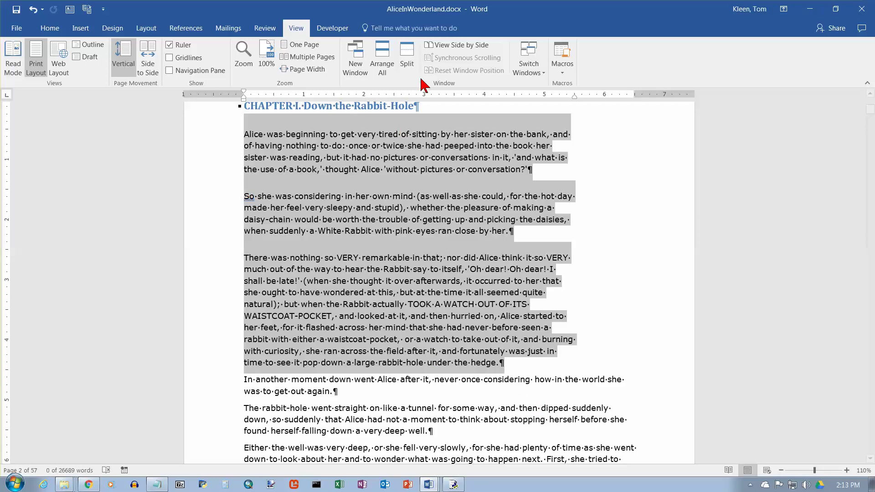
pyautogui.moveTo(574, 96); pyautogui.dragTo(634, 97)
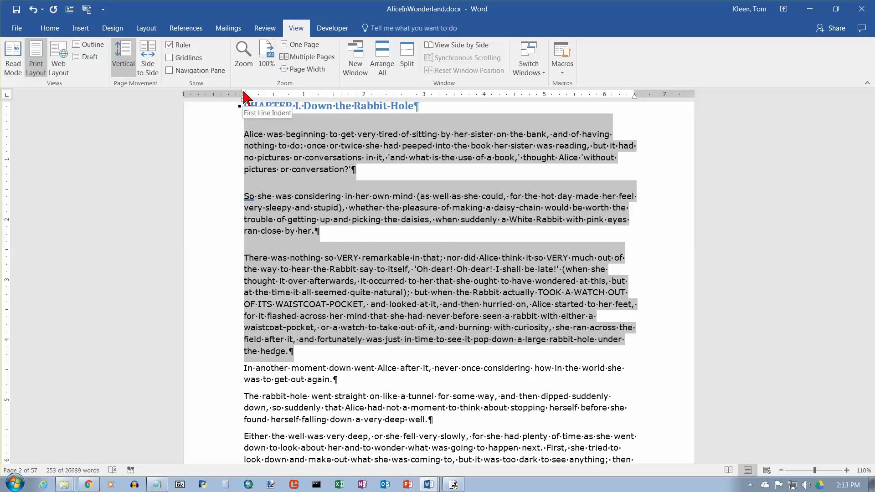
# Drag the First Line Indent marker to the 0.5" mark on the ruler
pyautogui.moveTo(244, 96); pyautogui.dragTo(282, 96)
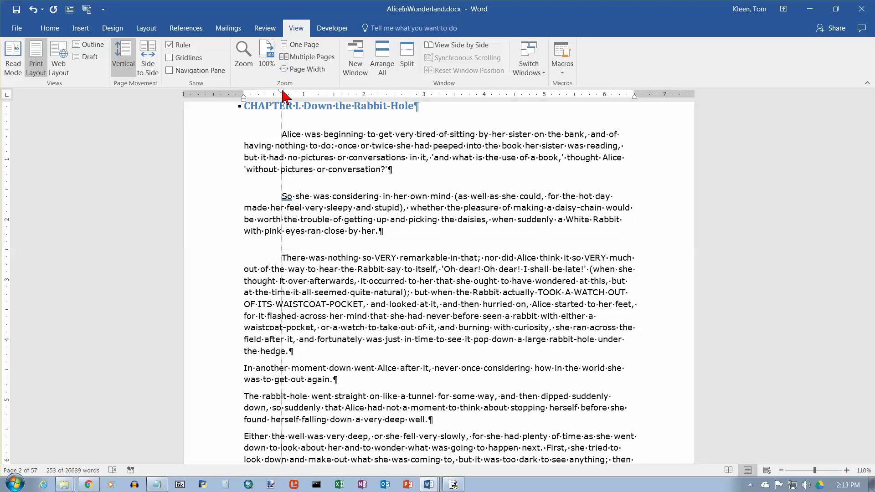
pyautogui.moveTo(283, 95)
pyautogui.mouseDown()
pyautogui.moveTo(301, 95)
pyautogui.moveTo(274, 96)
pyautogui.mouseUp()
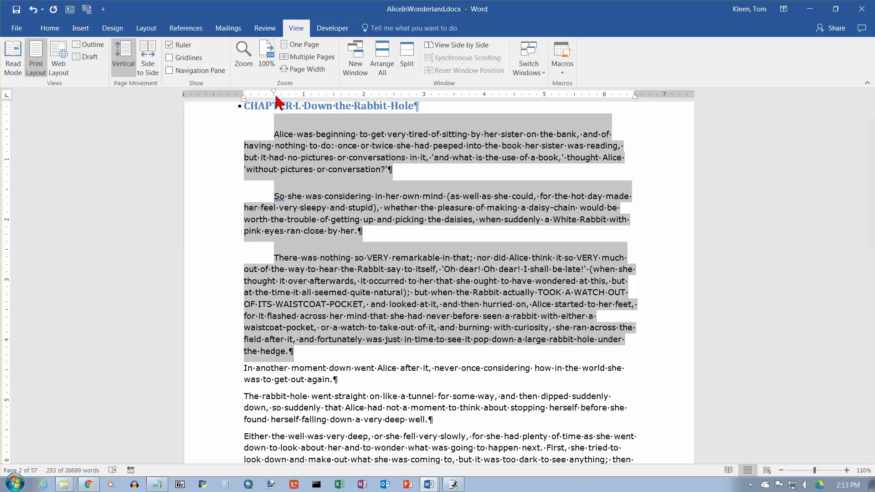
pyautogui.click(245, 106)
pyautogui.moveTo(245, 106); pyautogui.dragTo(245, 102)
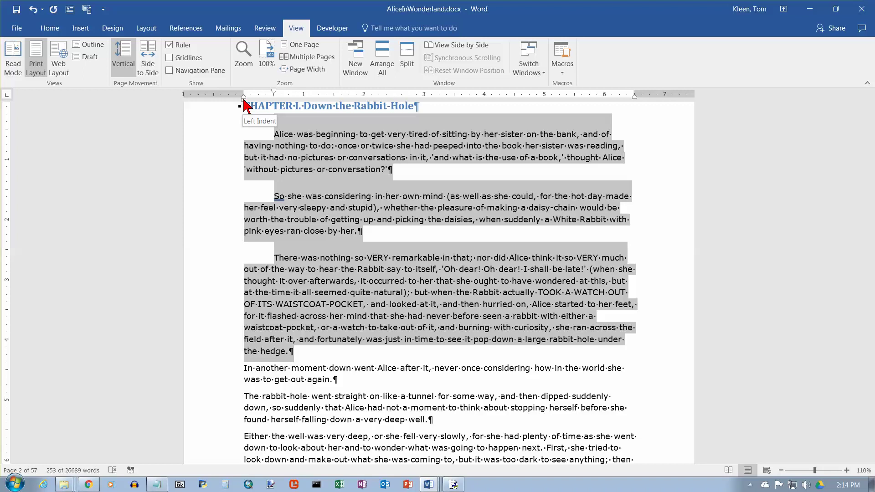
pyautogui.moveTo(244, 100); pyautogui.dragTo(374, 103)
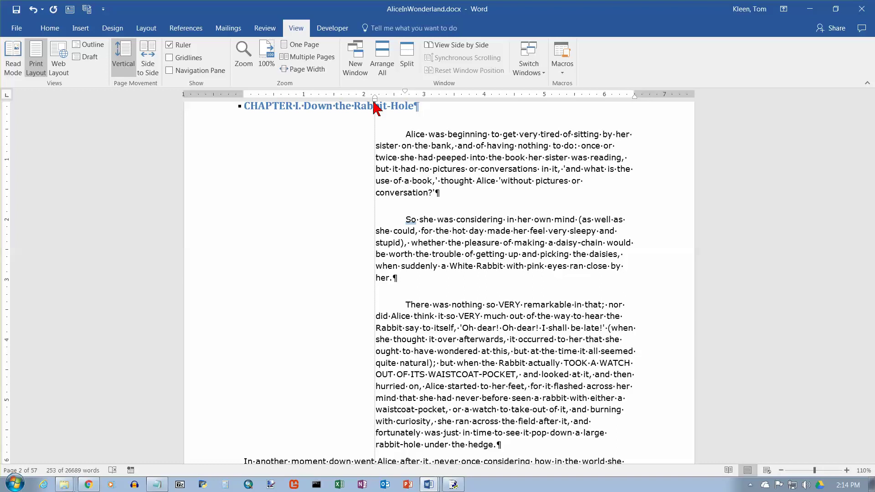
pyautogui.moveTo(373, 106); pyautogui.dragTo(304, 104)
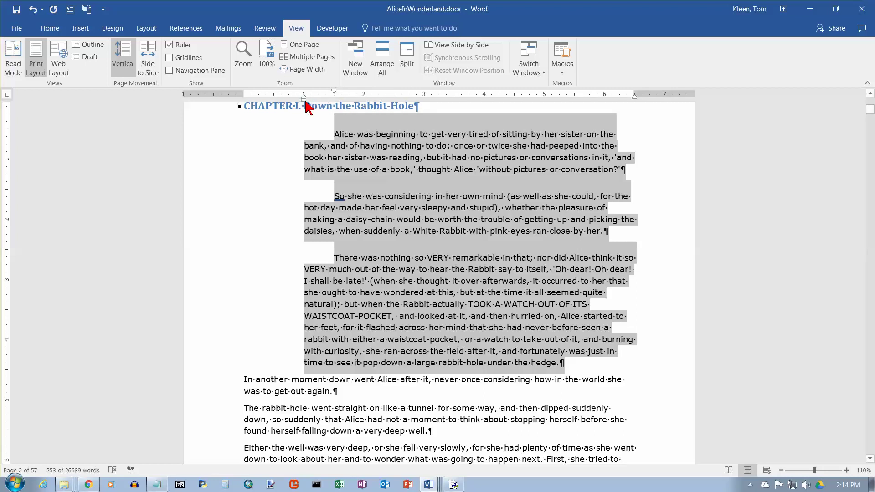
pyautogui.hotkey('ctrl', 'z')
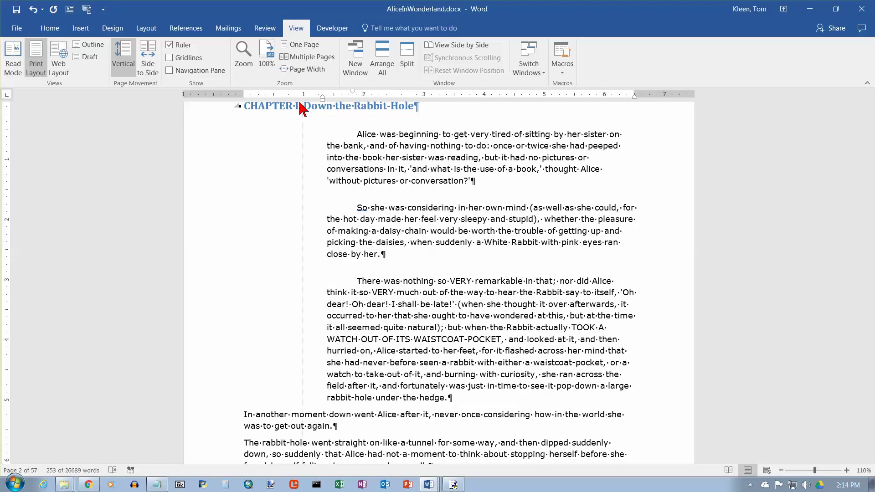
pyautogui.hotkey('ctrl', 'z')
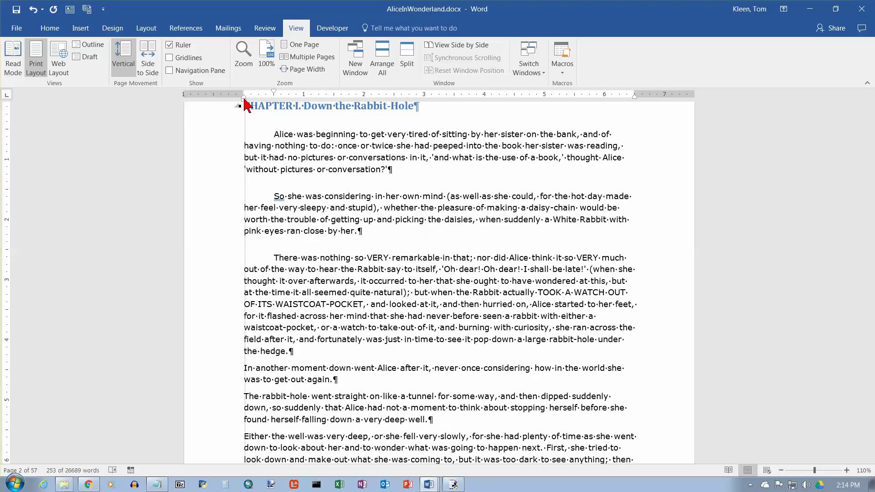
pyautogui.hotkey('ctrl', 'z')
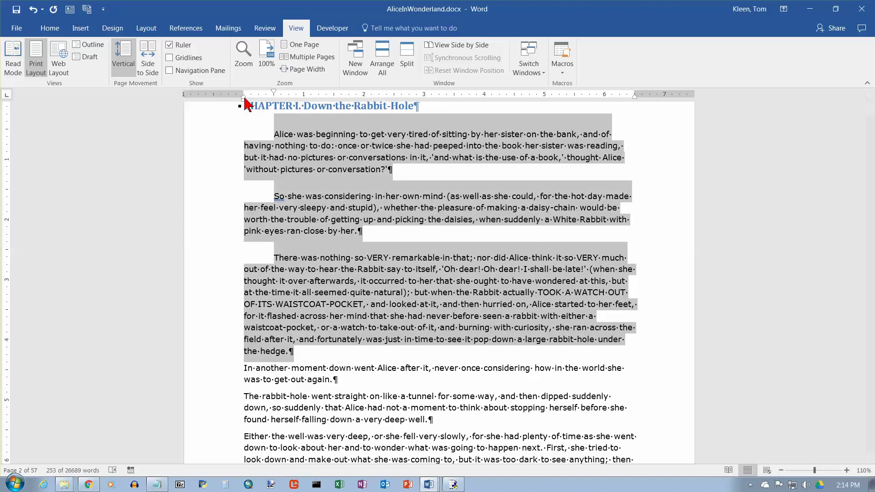
pyautogui.moveTo(246, 104)
pyautogui.mouseDown()
pyautogui.moveTo(266, 103)
pyautogui.moveTo(244, 101)
pyautogui.mouseUp()
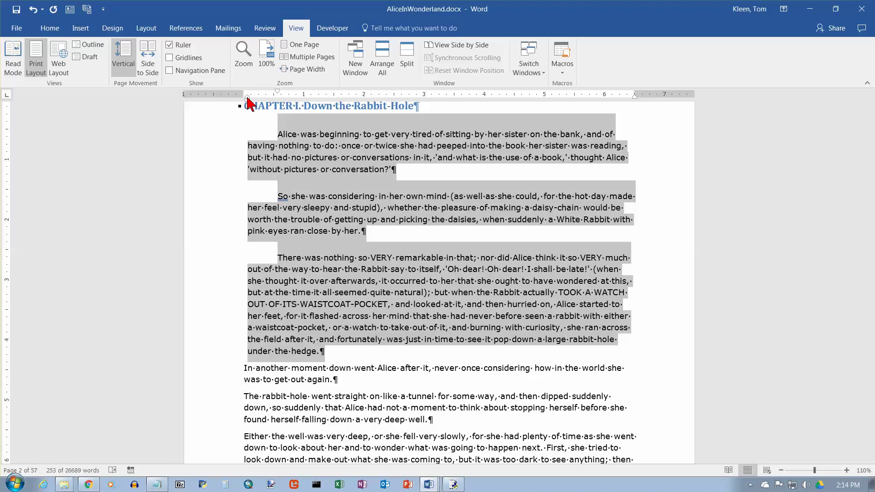
pyautogui.hotkey('ctrl', 'z')
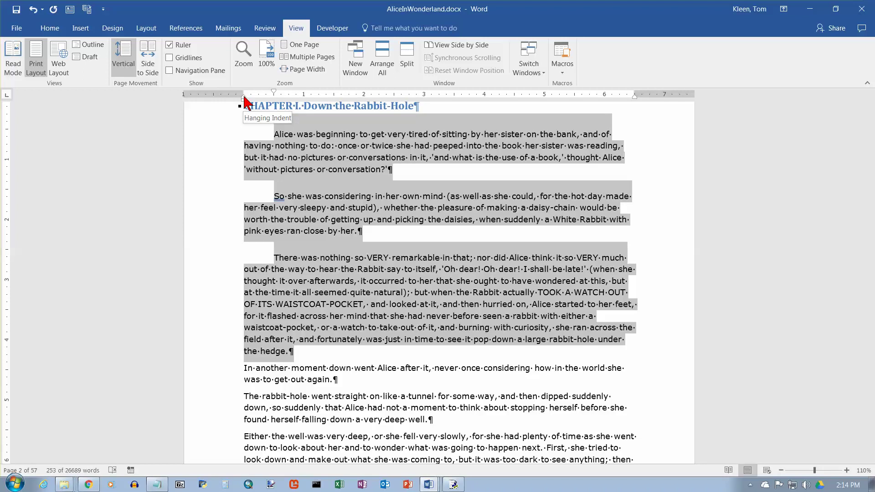
pyautogui.moveTo(244, 97); pyautogui.dragTo(334, 97)
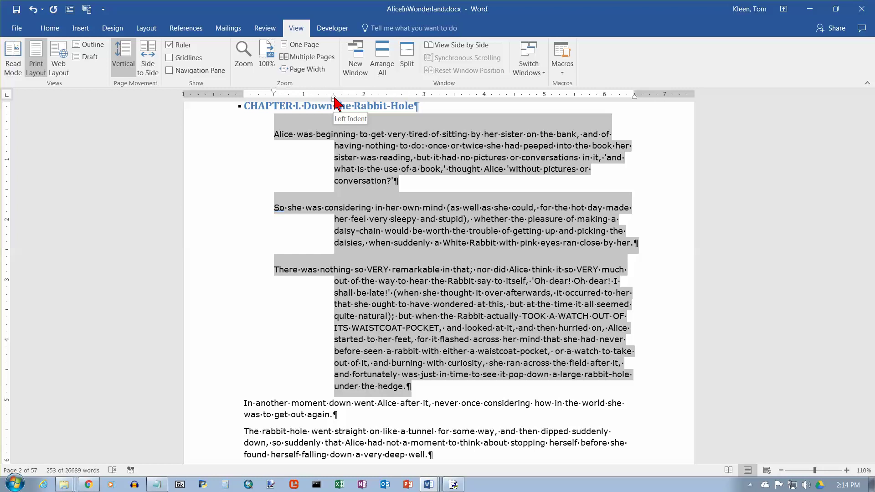
pyautogui.moveTo(334, 98); pyautogui.dragTo(330, 98)
pyautogui.hotkey('ctrl', 'z')
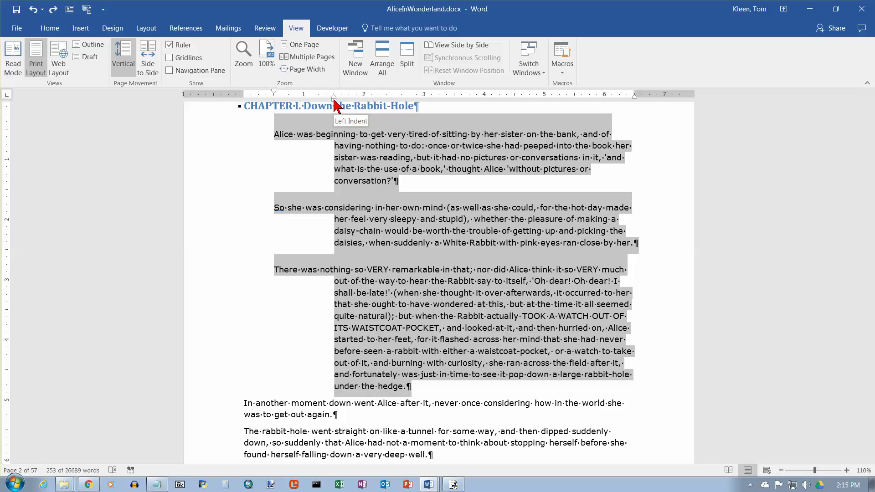
pyautogui.moveTo(334, 98); pyautogui.dragTo(246, 104)
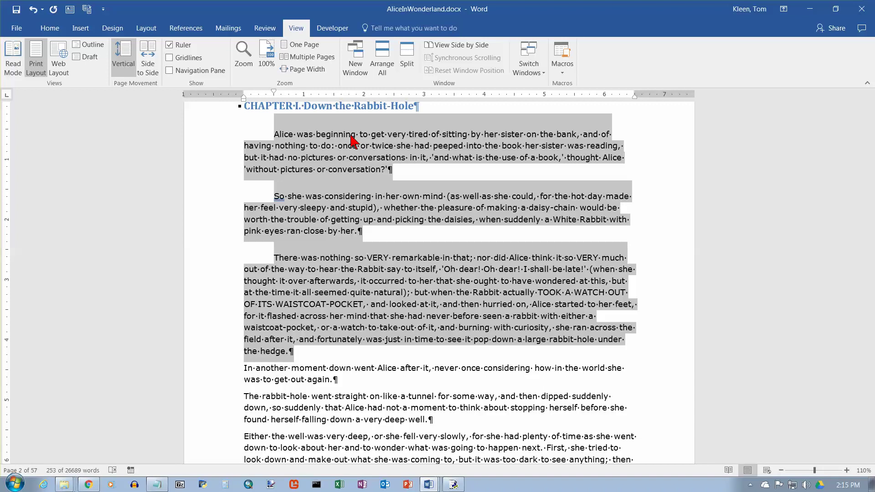
pyautogui.hotkey('ctrl', 'm')
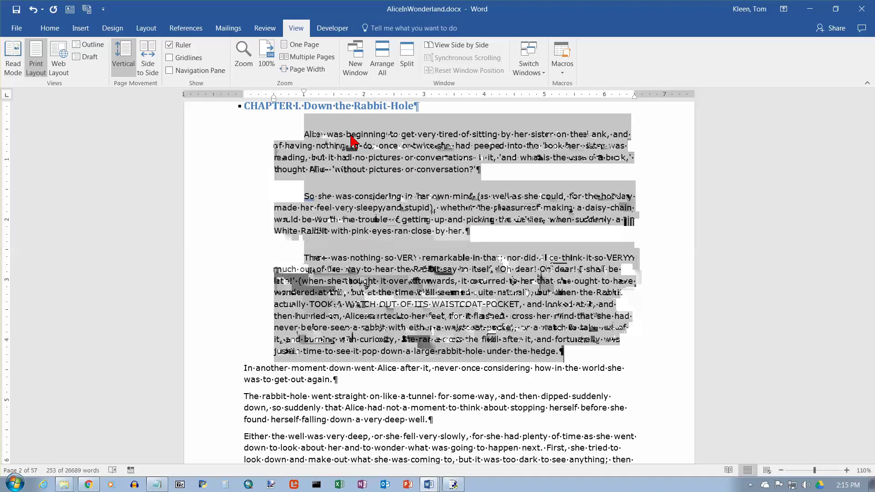
pyautogui.hotkey('ctrl', 'm')
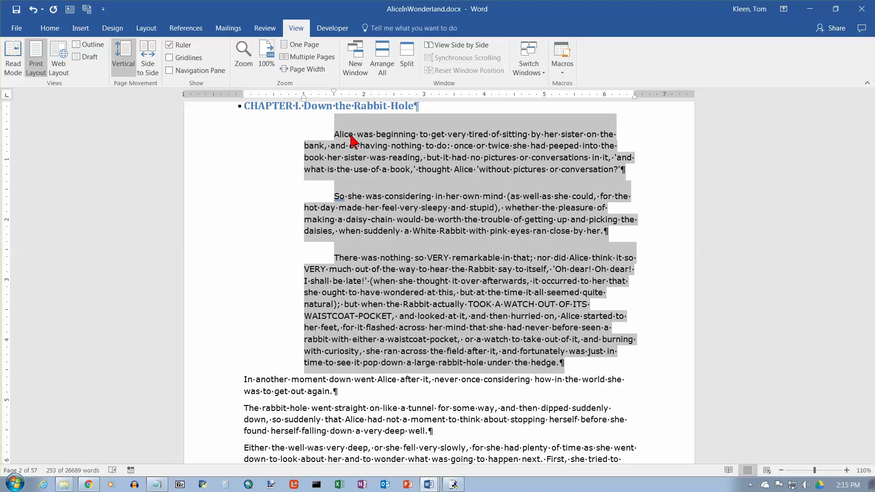
pyautogui.hotkey('ctrl', 'm')
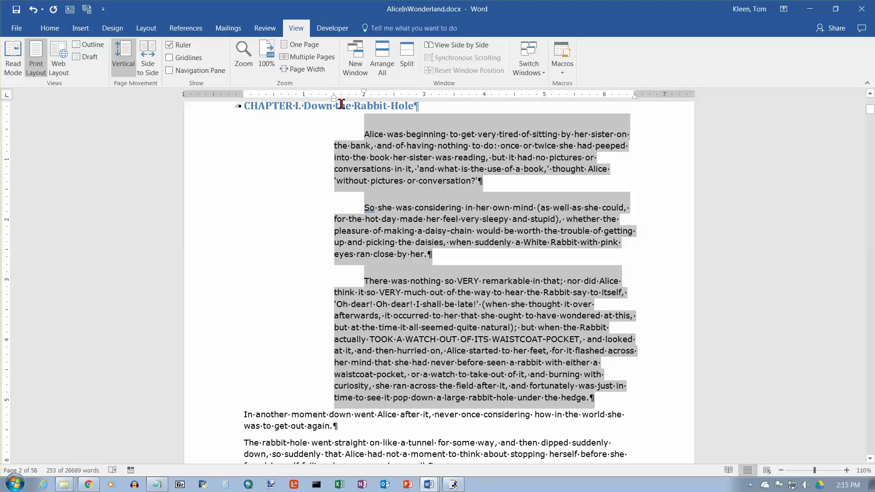
pyautogui.hotkey('ctrl', 'm')
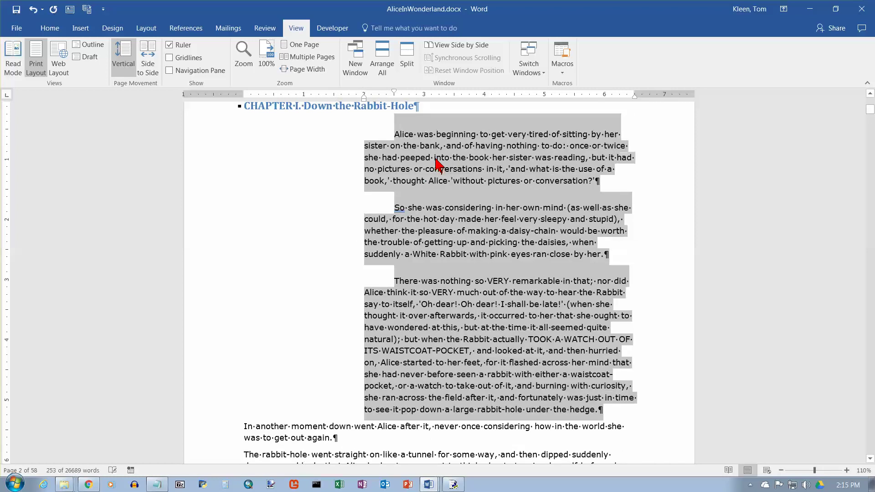
pyautogui.hotkey('ctrl', 'm')
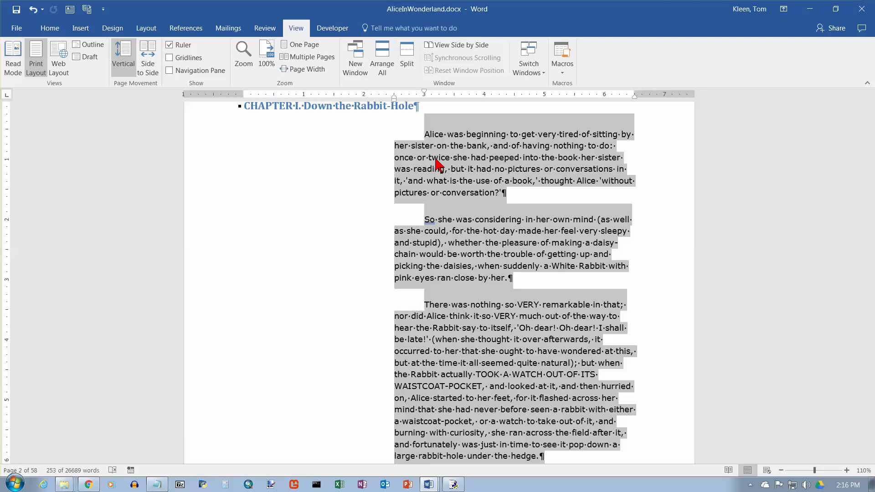
pyautogui.hotkey('ctrl', 'z')
pyautogui.hotkey('ctrl', 'z')
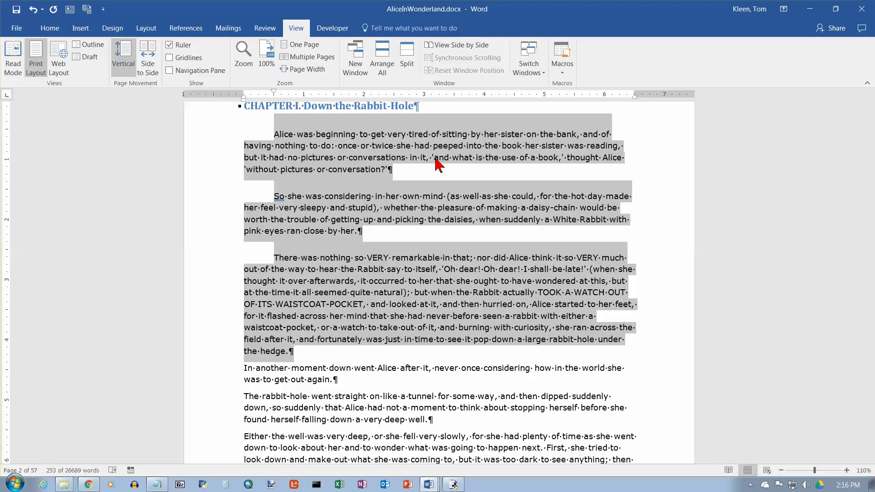
# Apply and enlarge a hanging indent on the paragraphs with Ctrl+T four times
pyautogui.hotkey('ctrl', 't')
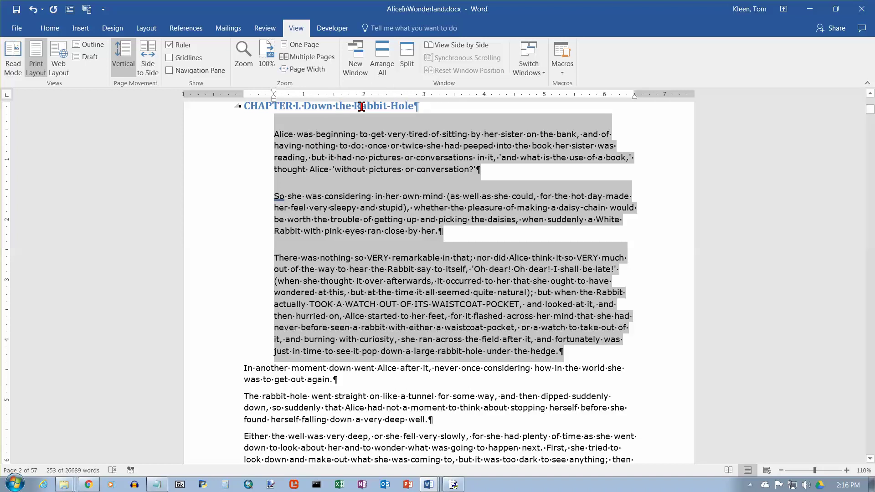
pyautogui.hotkey('ctrl', 't')
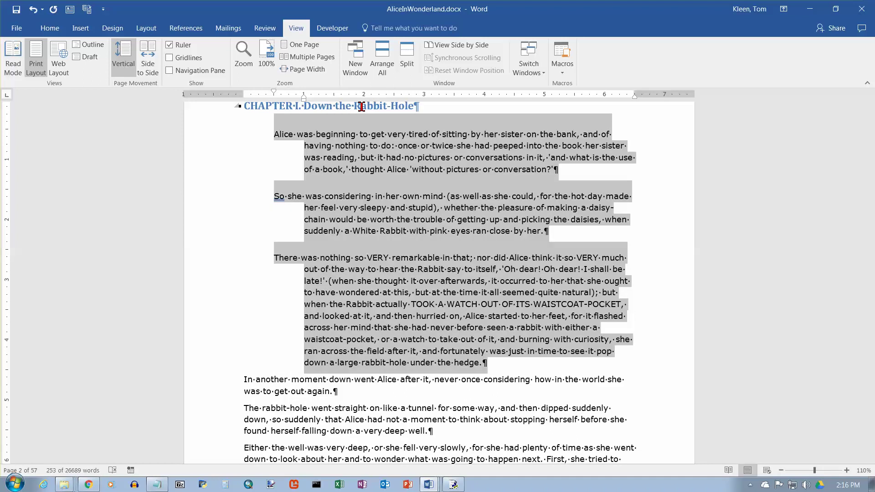
pyautogui.hotkey('ctrl', 't')
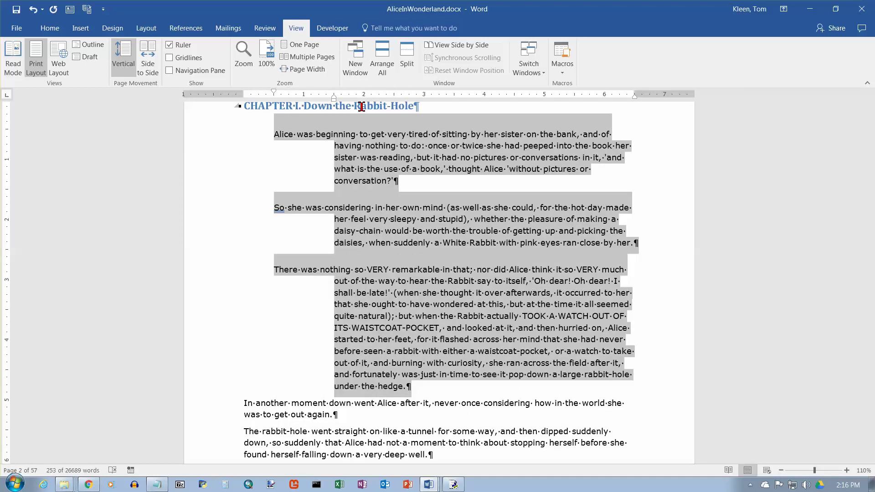
pyautogui.hotkey('ctrl', 't')
pyautogui.hotkey('ctrl', 't')
pyautogui.hotkey('ctrl', 't')
pyautogui.hotkey('ctrl', 't')
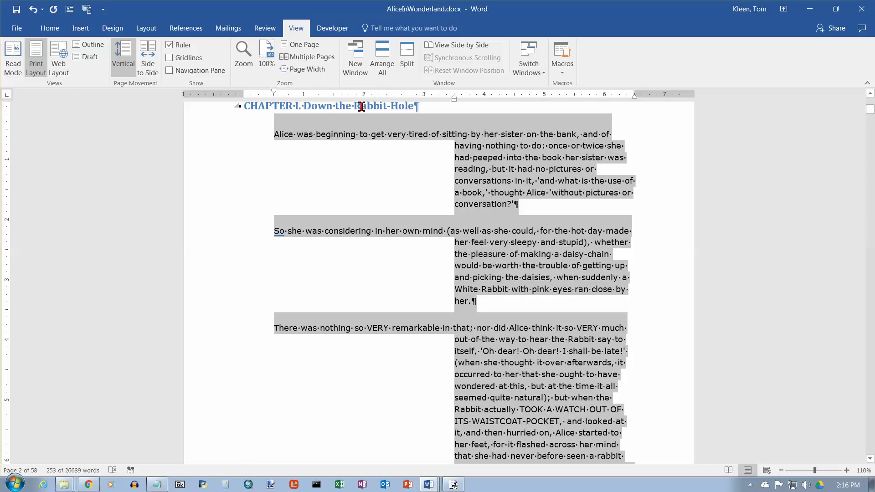
# Remove the hanging indent with Ctrl+Shift+T and return to the Layout settings
pyautogui.hotkey('ctrl', 'shift', 't')
pyautogui.hotkey('ctrl', 'shift', 't')
pyautogui.hotkey('ctrl', 'shift', 't')
pyautogui.hotkey('ctrl', 'shift', 't')
pyautogui.hotkey('ctrl', 'shift', 't')
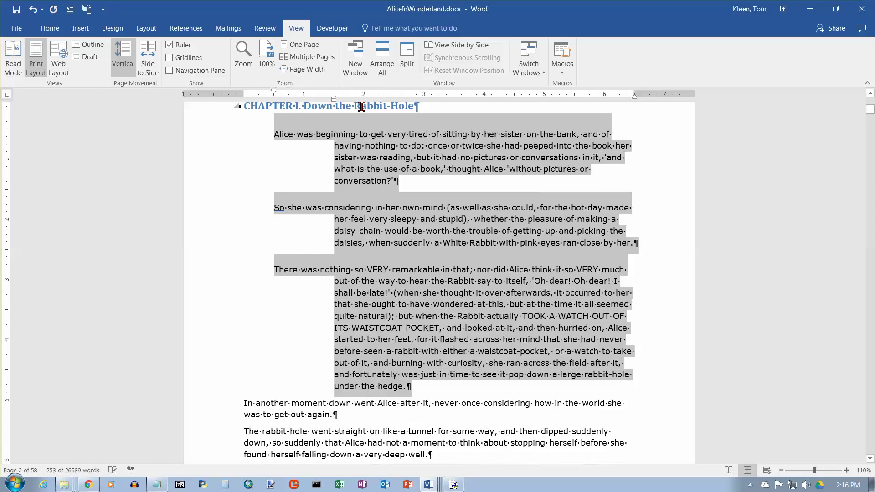
pyautogui.hotkey('ctrl', 'shift', 't')
pyautogui.hotkey('ctrl', 'shift', 't')
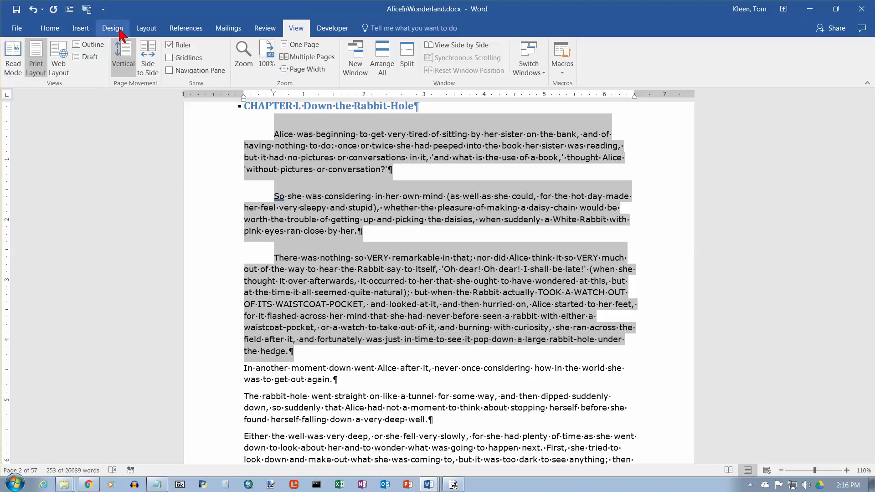
pyautogui.click(146, 28)
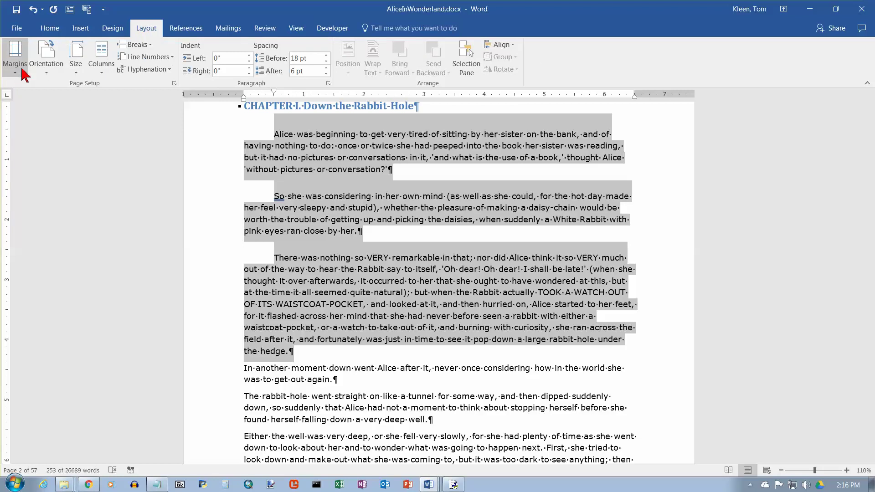